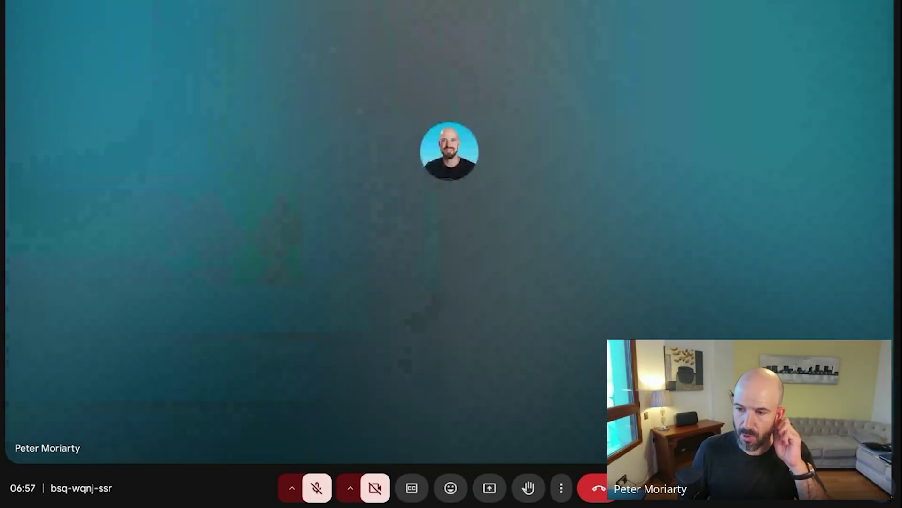
Step: Turn on host management in the meeting's host controls and disallow contributors from sharing their screen
click(882, 487)
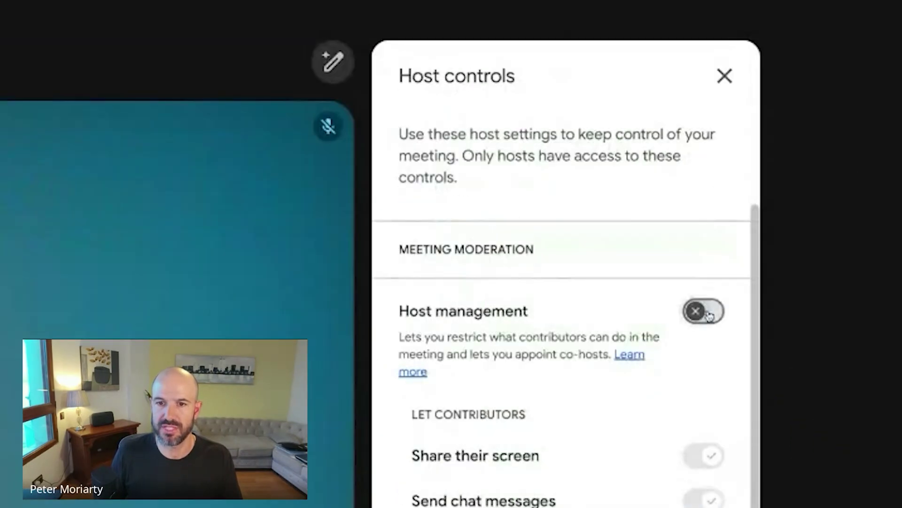
click(712, 315)
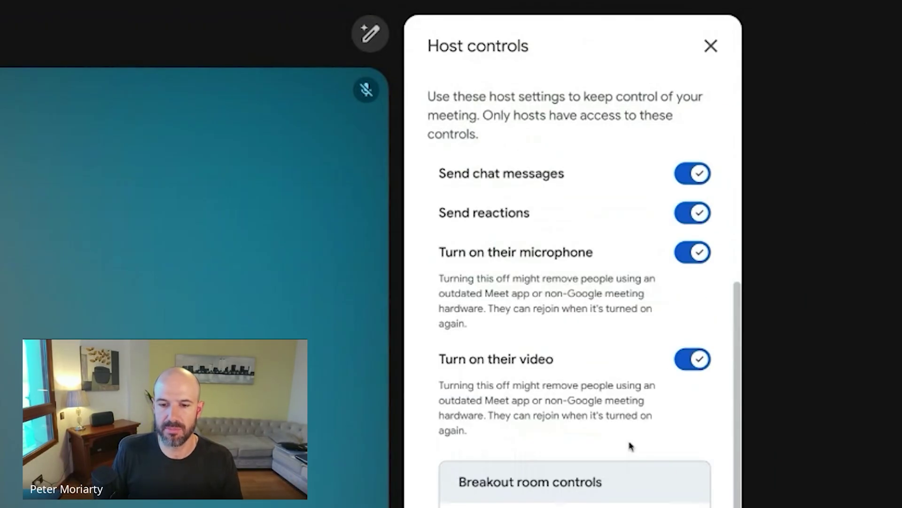
scroll(631, 445, up, 5)
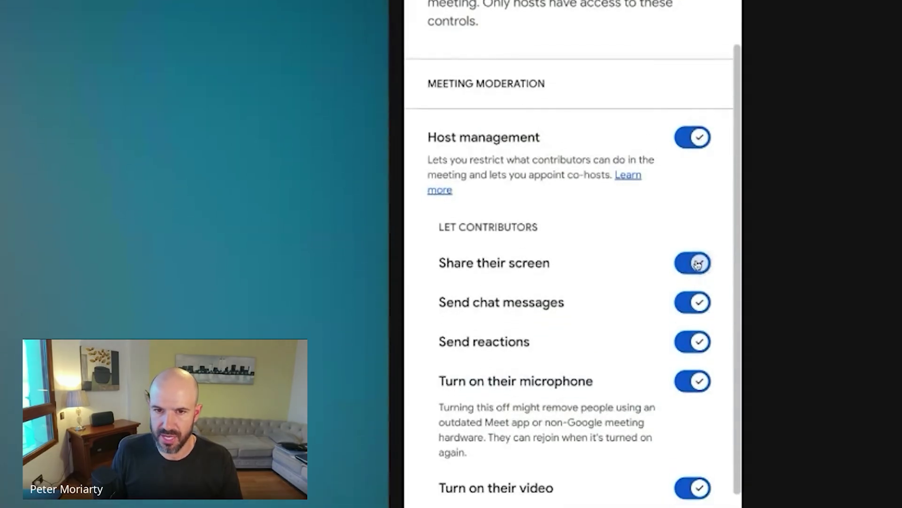
click(695, 309)
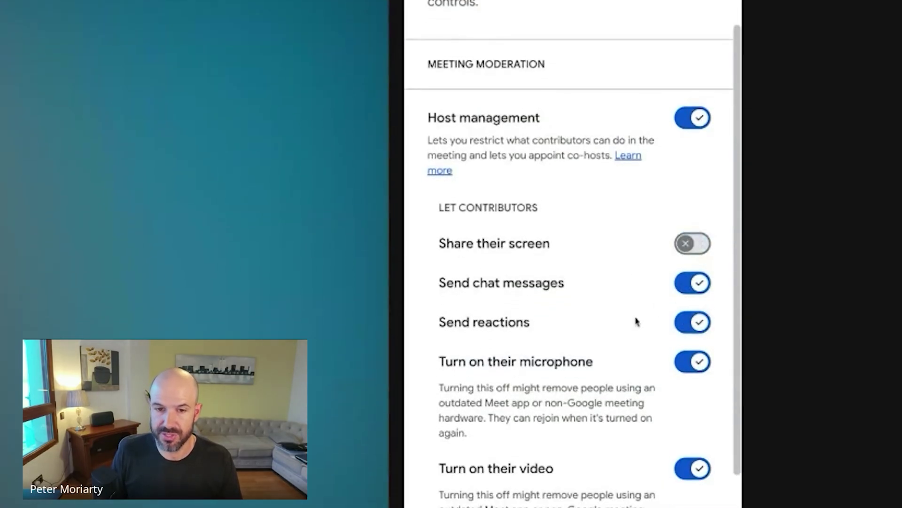
Step: Disallow contributors from turning on their microphone and check the host's own options in the participant list
scroll(621, 313, down, 1)
scroll(620, 312, down, 2)
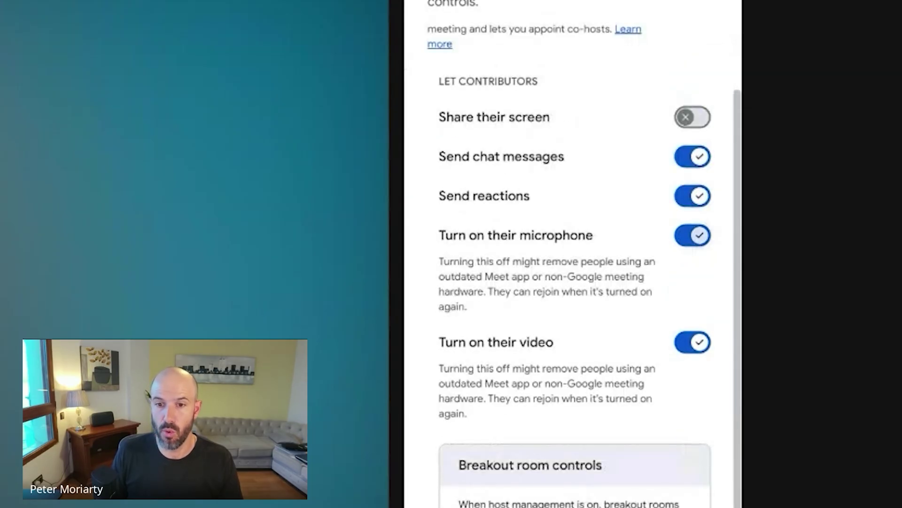
click(693, 235)
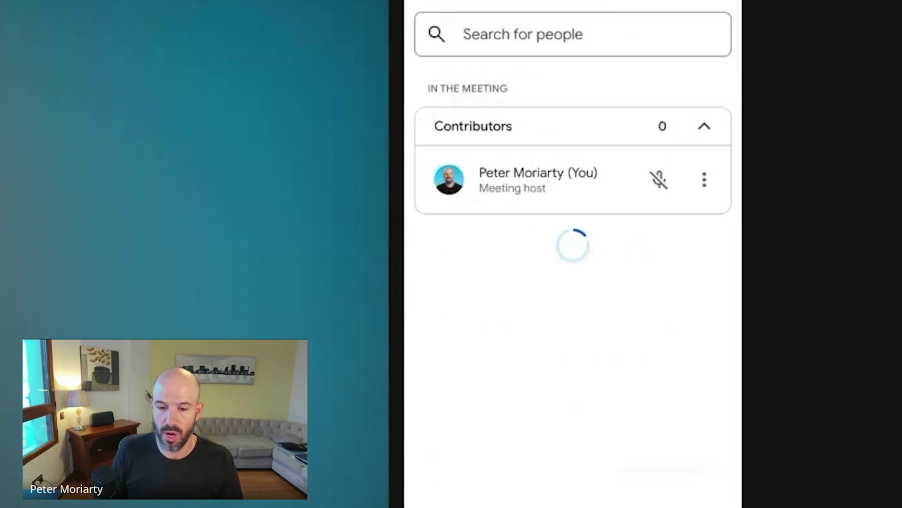
click(703, 180)
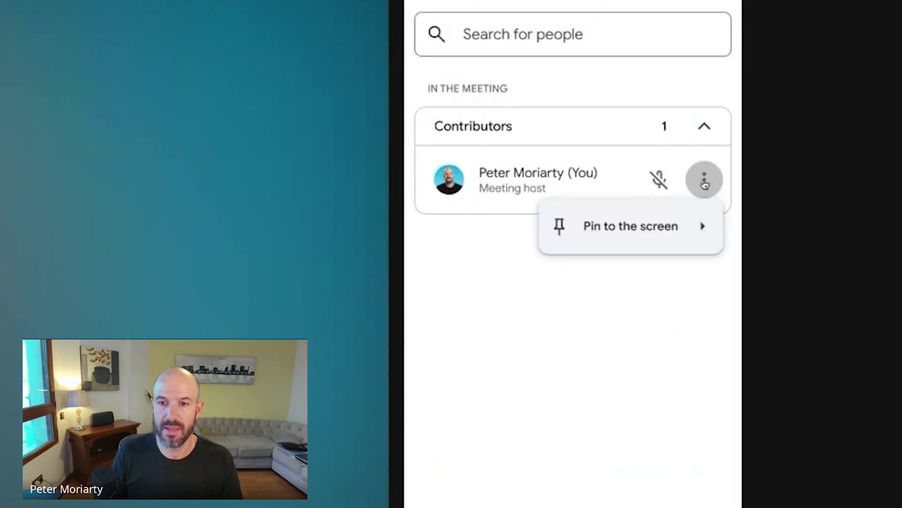
click(704, 183)
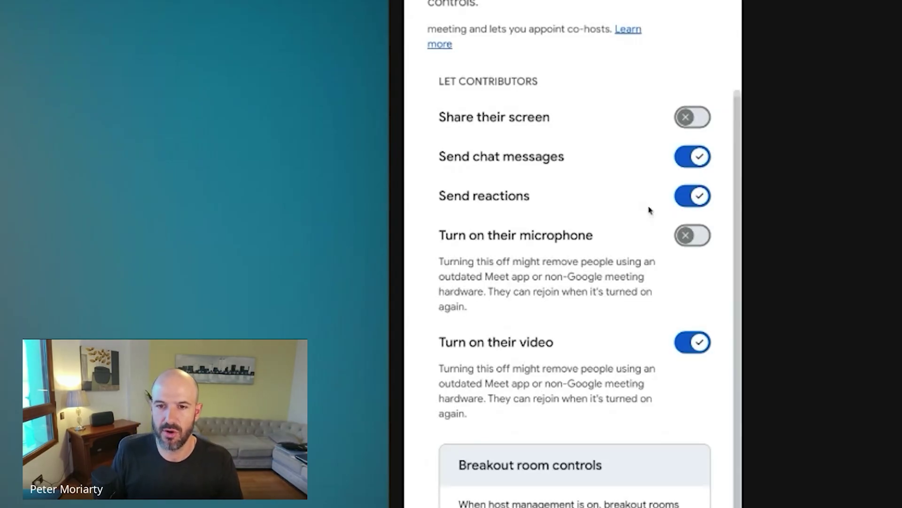
Step: Review the remaining host controls, including contributor permissions, watermark, meeting access type, attendance tracking and meeting activities
scroll(624, 203, down, 3)
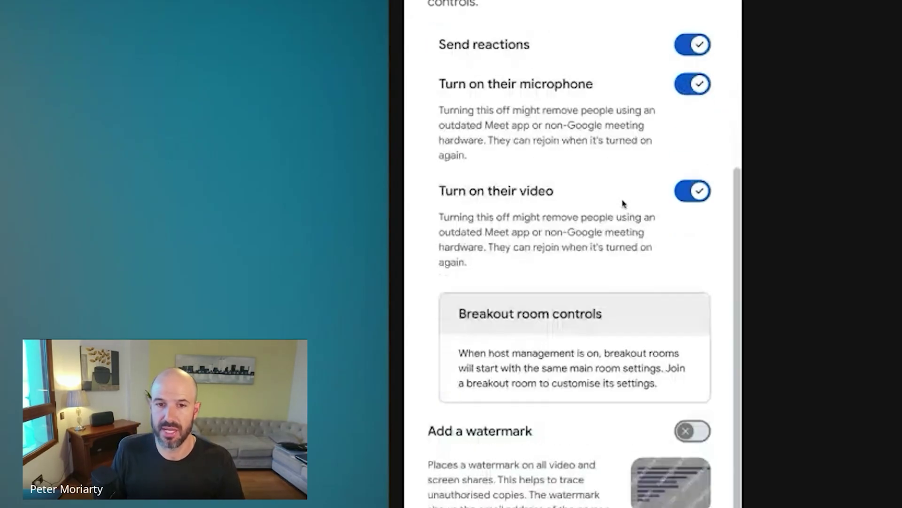
scroll(623, 203, down, 1)
scroll(673, 229, up, 2)
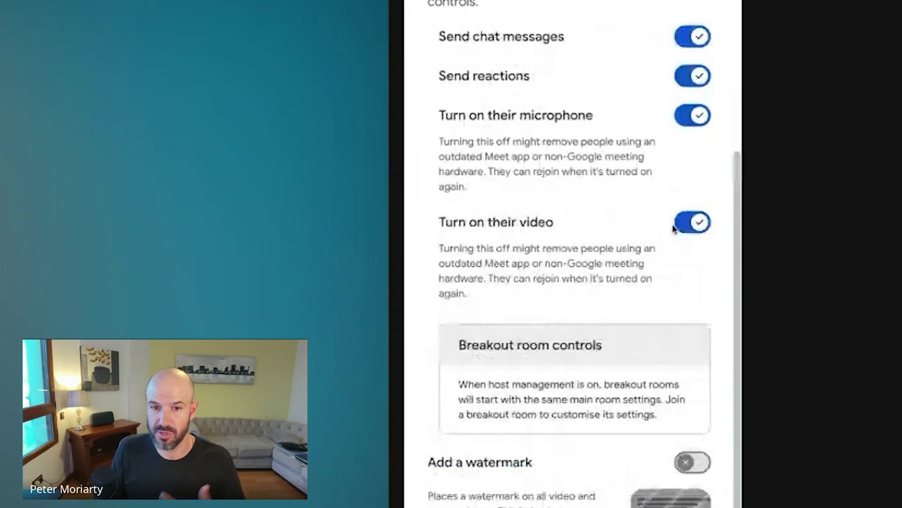
scroll(680, 271, down, 8)
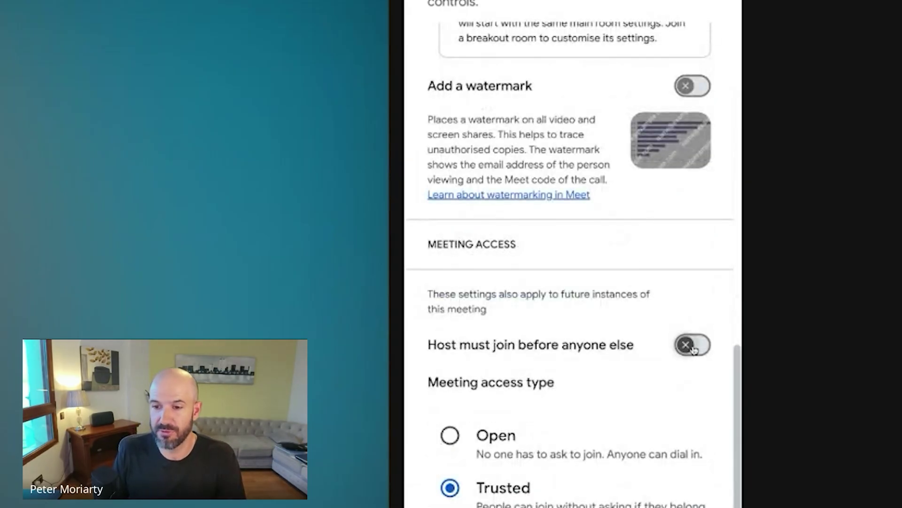
scroll(691, 329, down, 8)
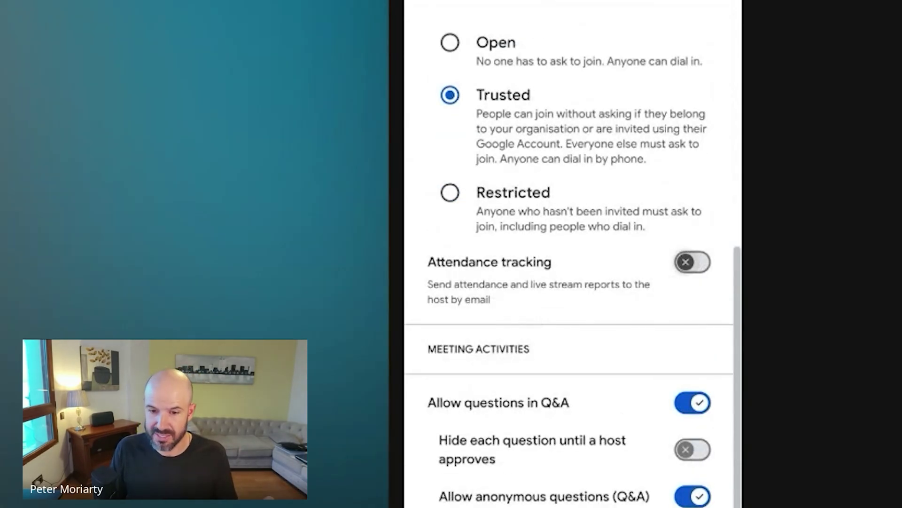
scroll(652, 196, up, 2)
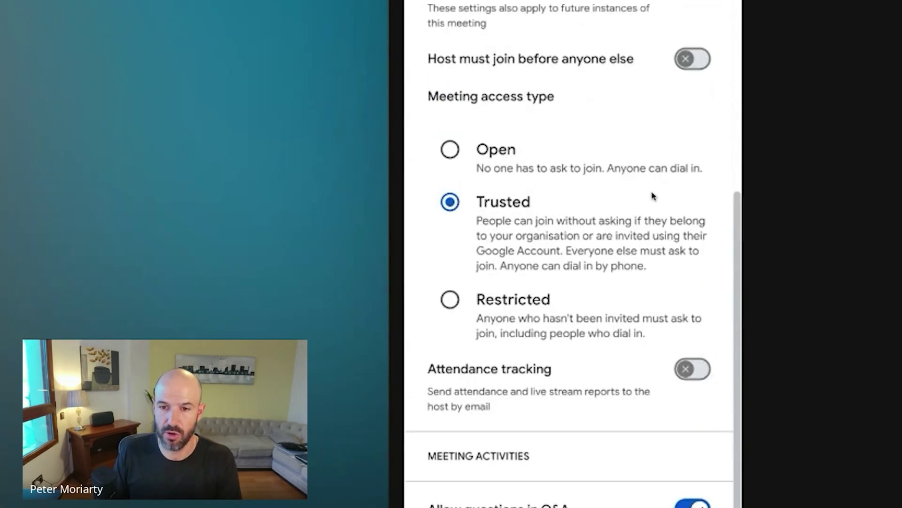
scroll(653, 196, down, 10)
scroll(652, 195, down, 1)
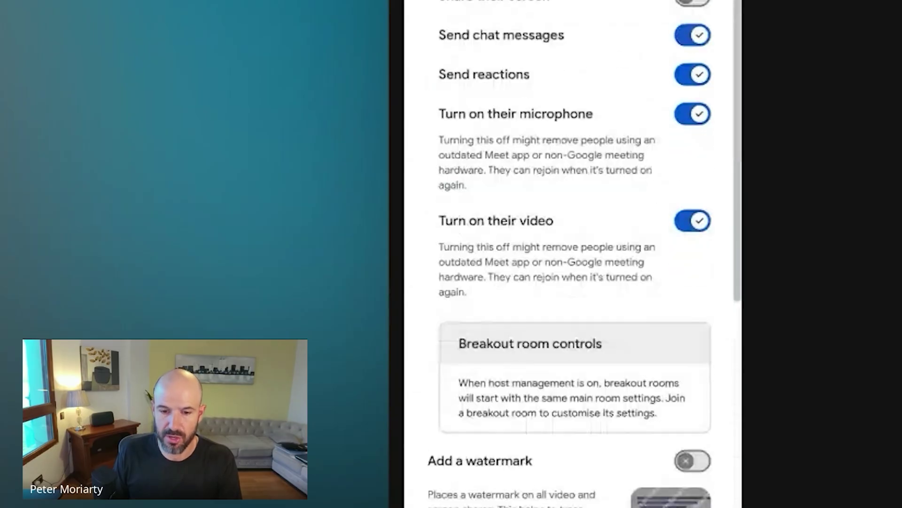
scroll(652, 195, up, 10)
scroll(653, 195, down, 1)
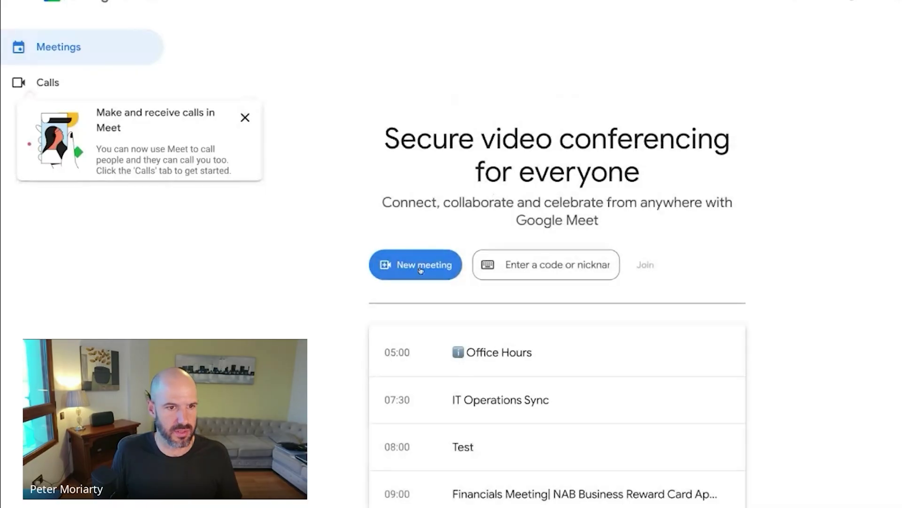
Step: Create a new meeting from the Google Meet home page
click(422, 268)
click(474, 333)
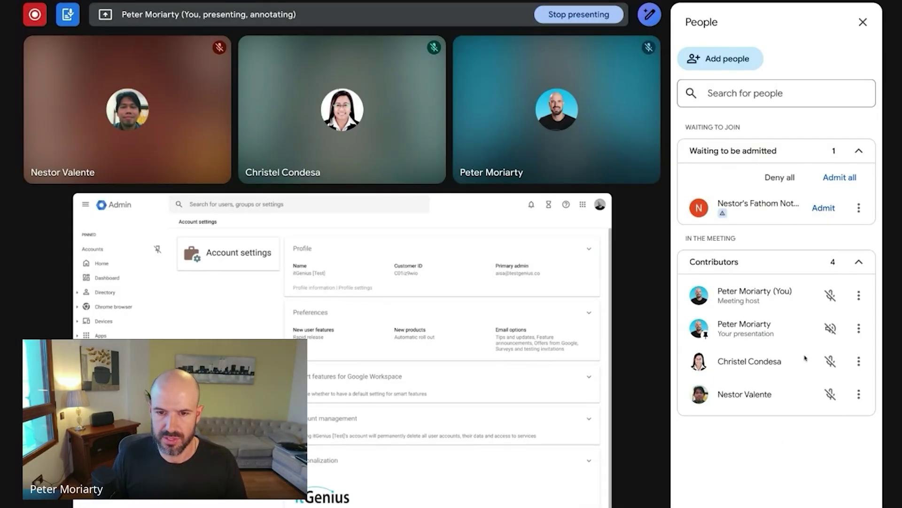
Step: Examine the contributors' individual options in the participant list, including adding someone as co-host or co-annotator
click(859, 394)
scroll(859, 423, down, 1)
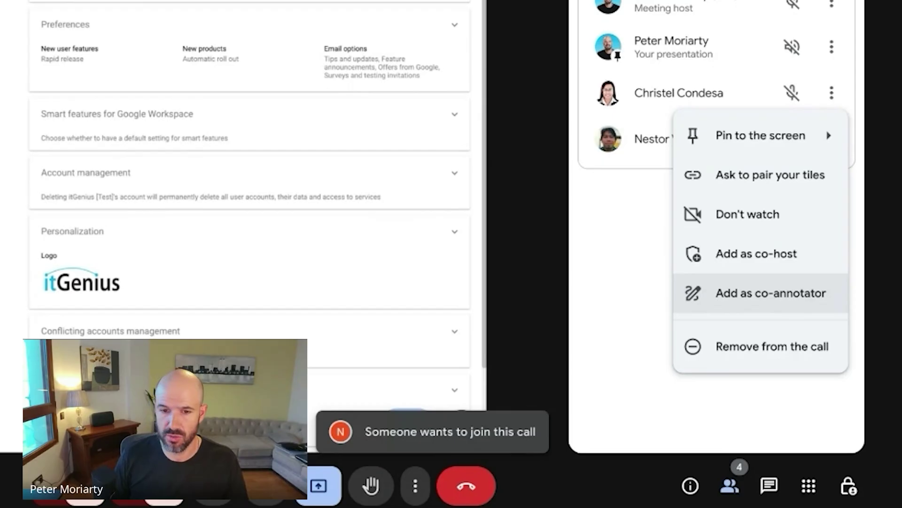
click(831, 92)
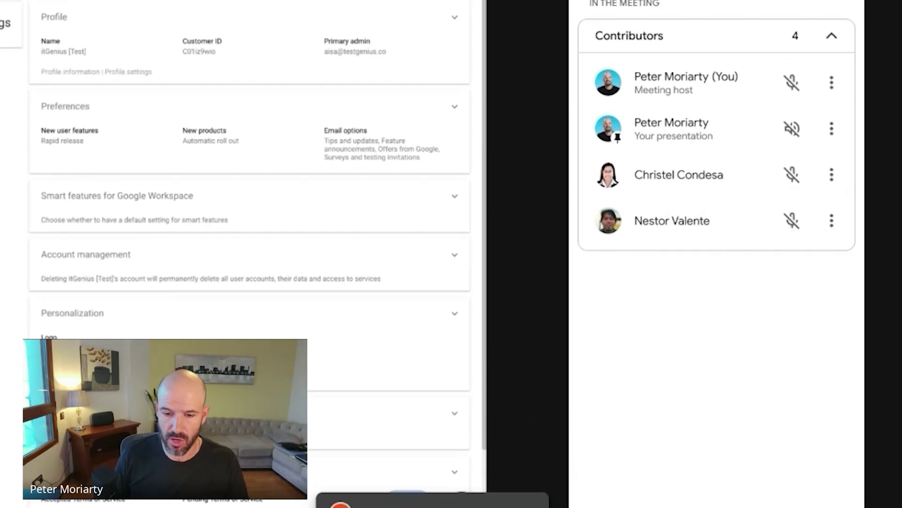
click(831, 175)
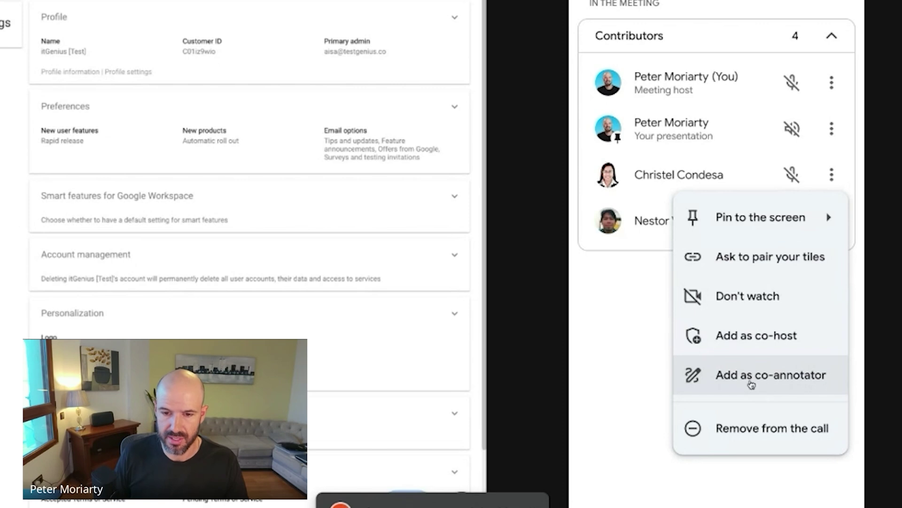
click(642, 365)
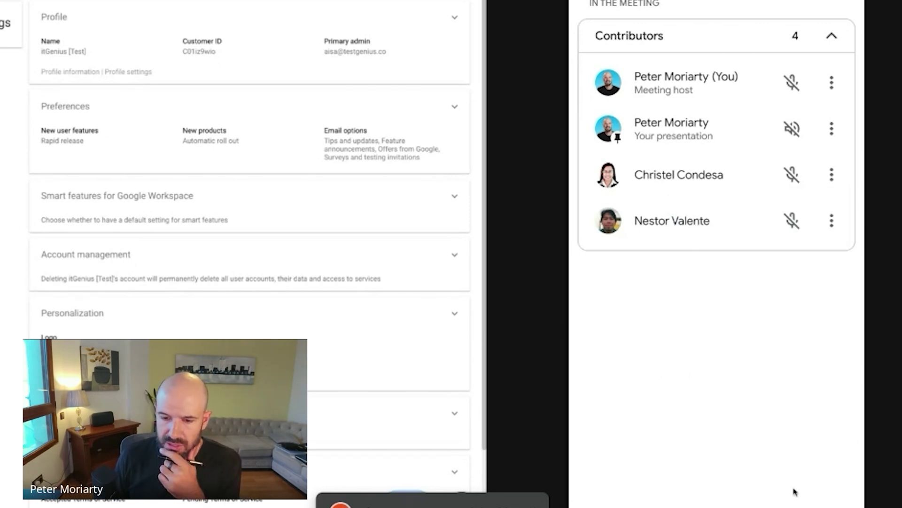
Step: Look through the host controls for a co-annotation setting and highlight the Google Search answer about enabling it automatically
scroll(767, 278, down, 10)
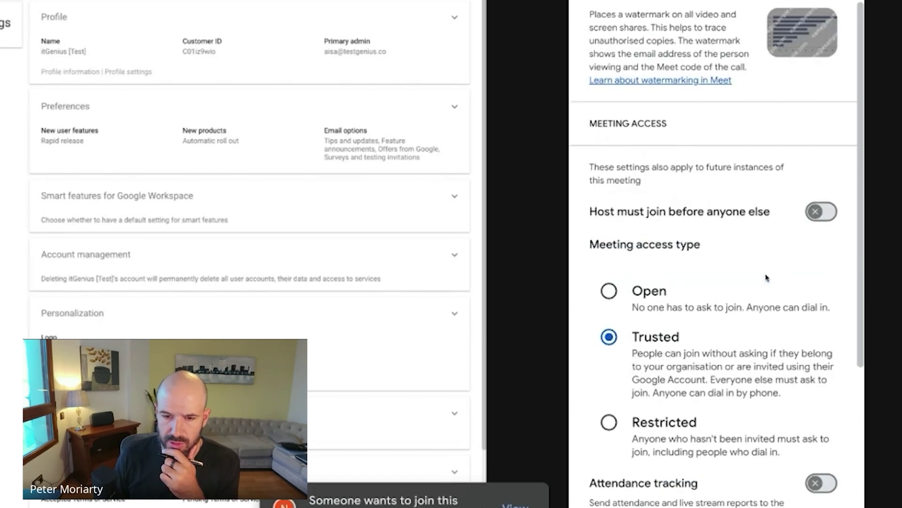
scroll(767, 278, down, 10)
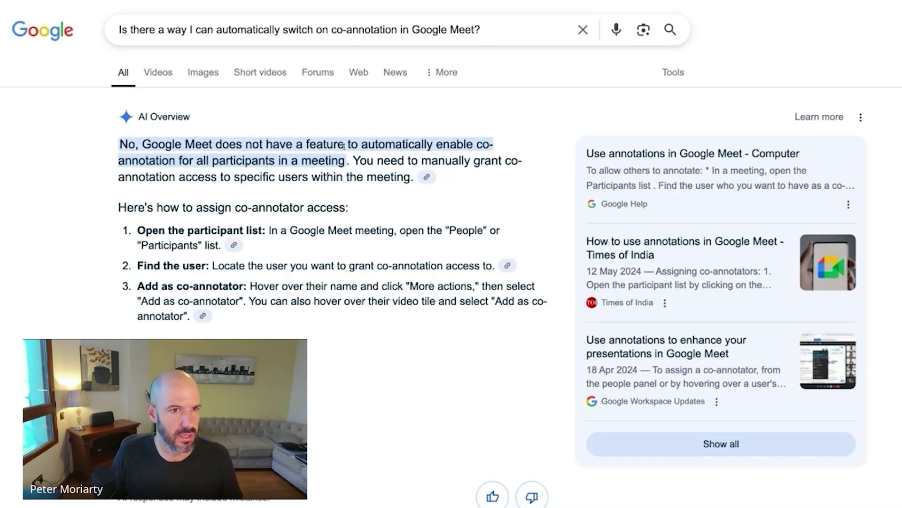
drag(345, 160, 309, 147)
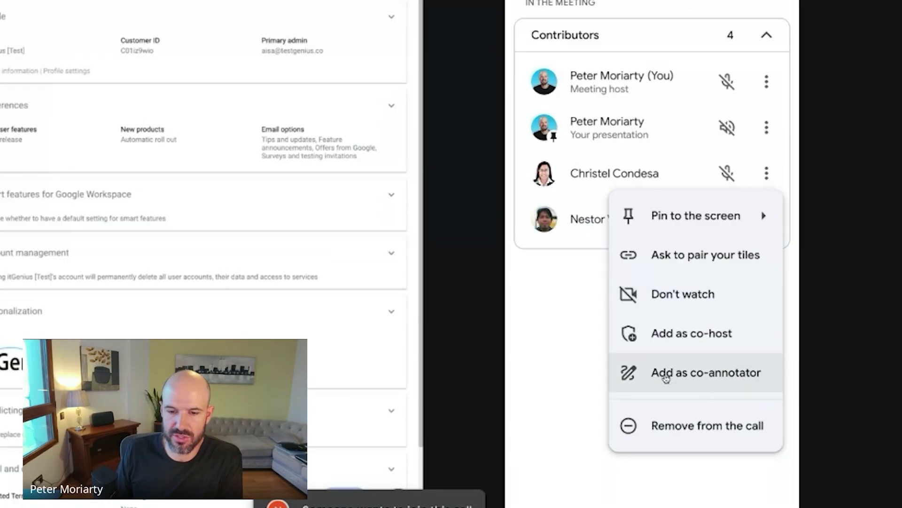
Step: Add both other contributors in the participant list as co-annotators of the presentation
click(694, 371)
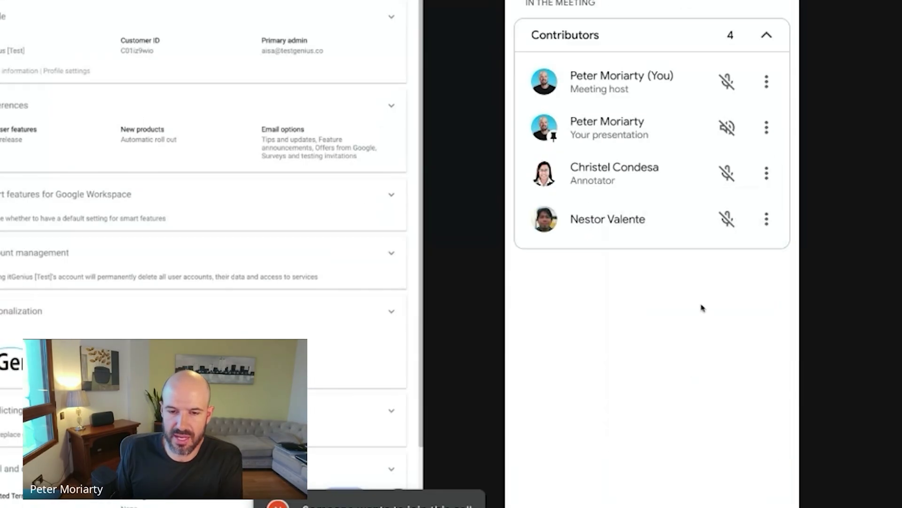
click(767, 218)
click(737, 414)
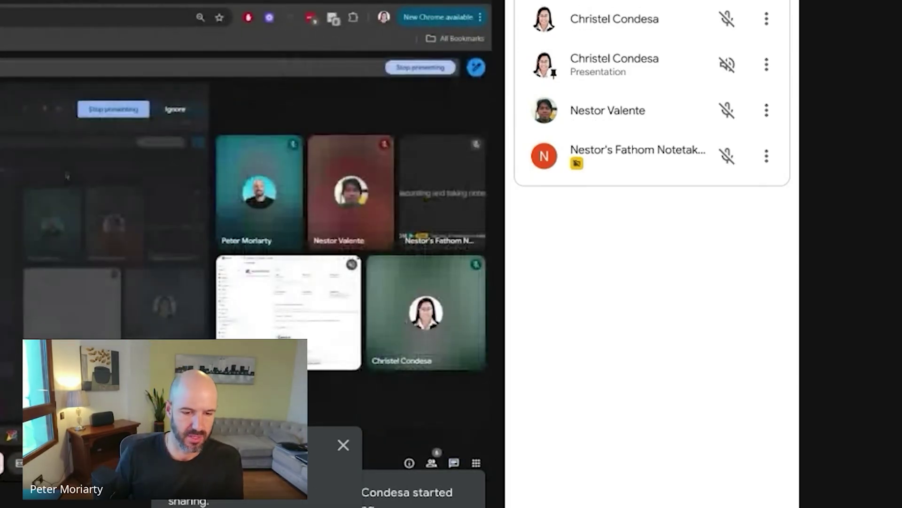
Step: Stop the host's own paused screen sharing while another participant is presenting
click(79, 463)
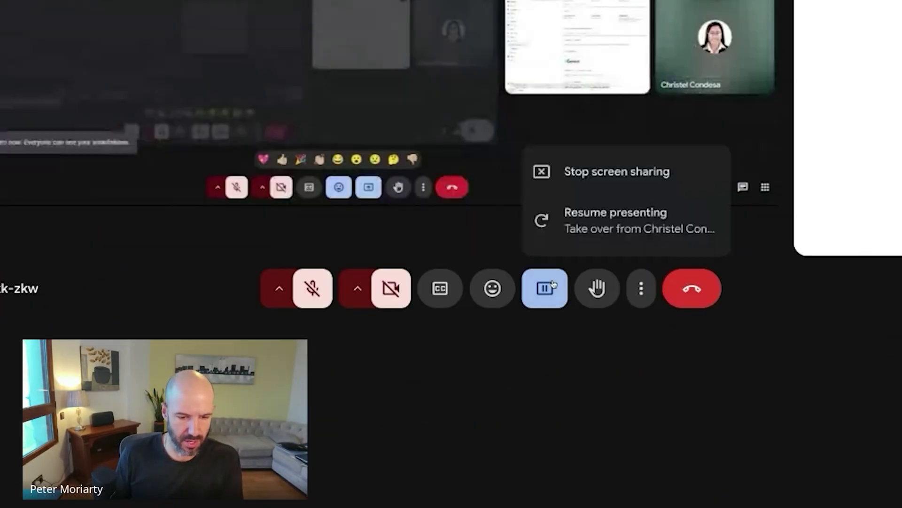
click(600, 174)
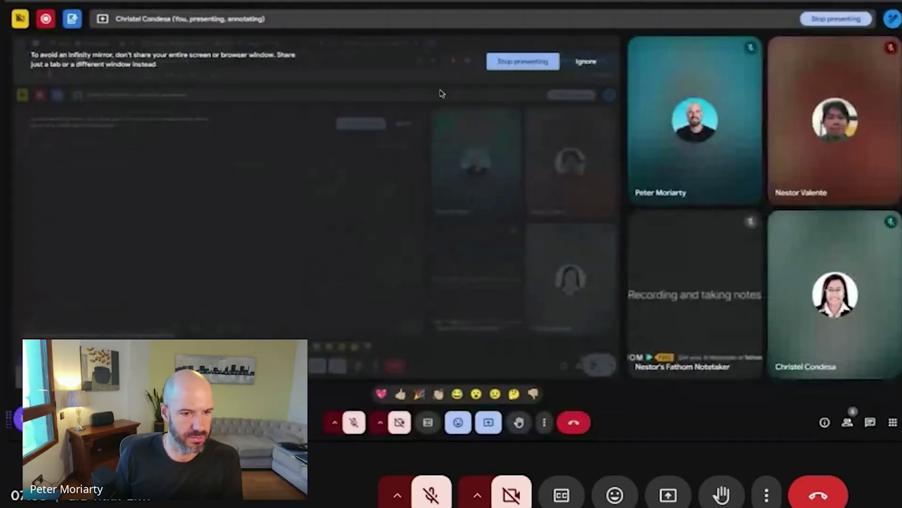